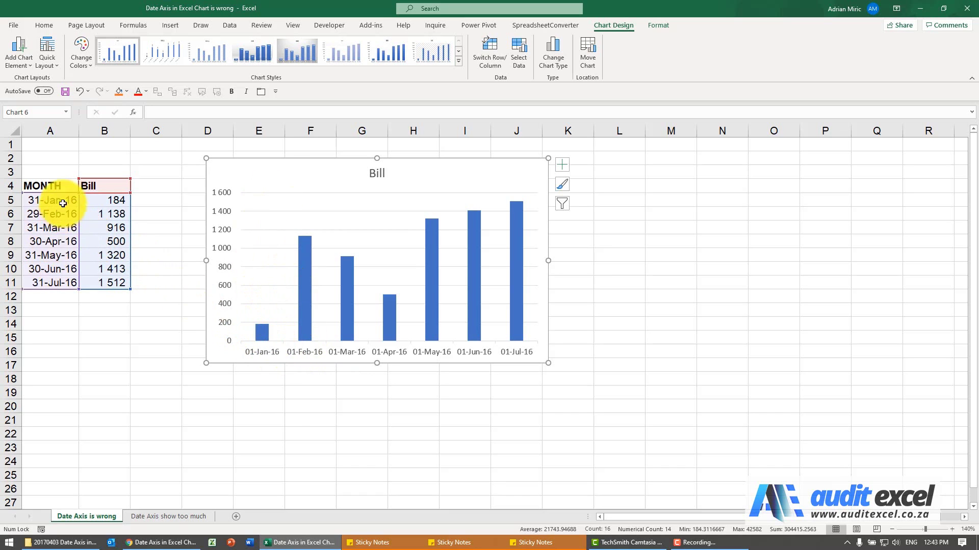
- Change the horizontal axis of the Bill chart from automatic type selection to a Text axis
right_click(298, 351)
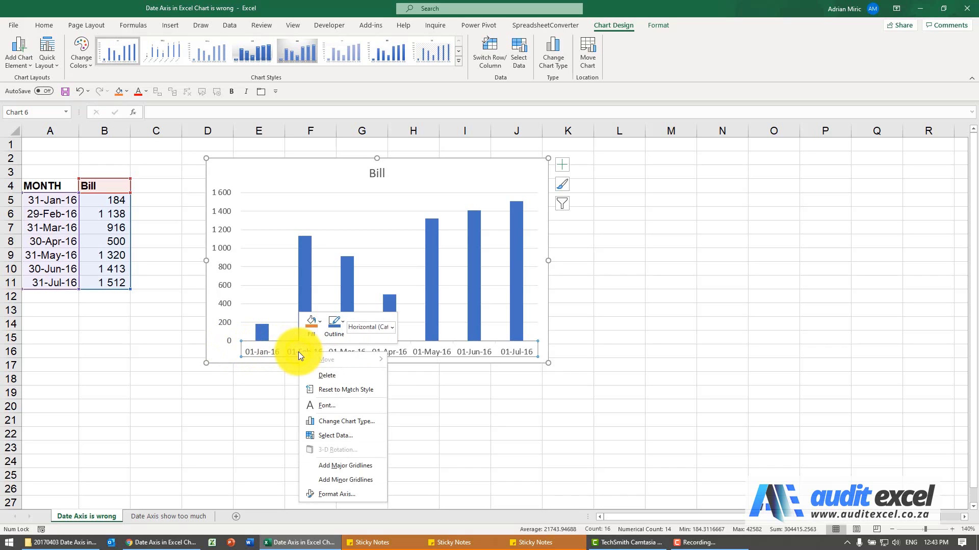
click(347, 493)
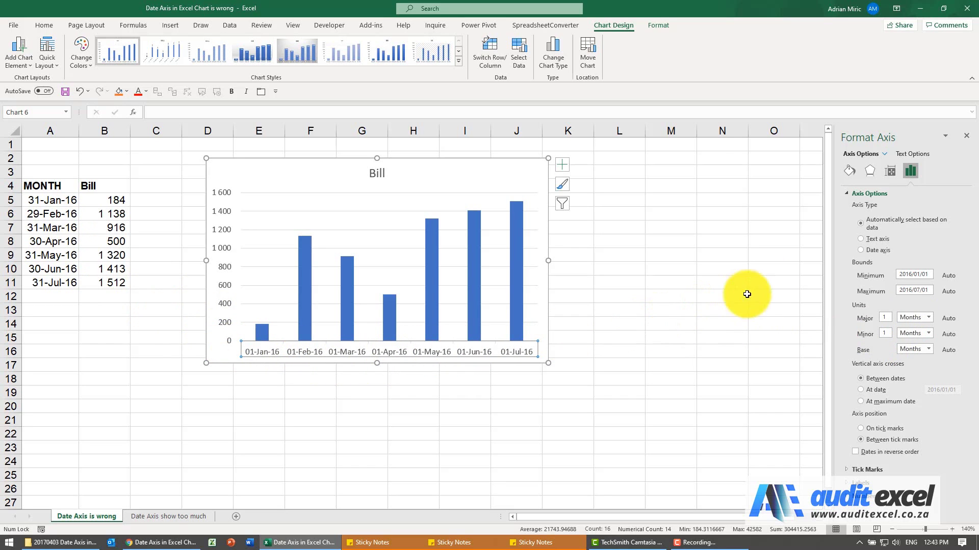
click(861, 240)
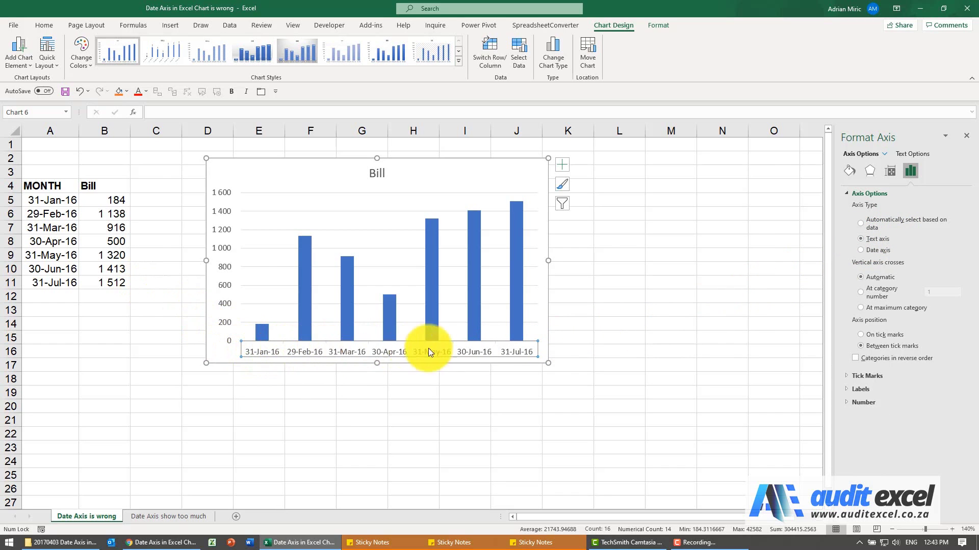
click(460, 377)
- On the "Date Axis show too much" sheet, insert a column chart from the MONTH and Bill table and place it beside the data near row 3
click(171, 516)
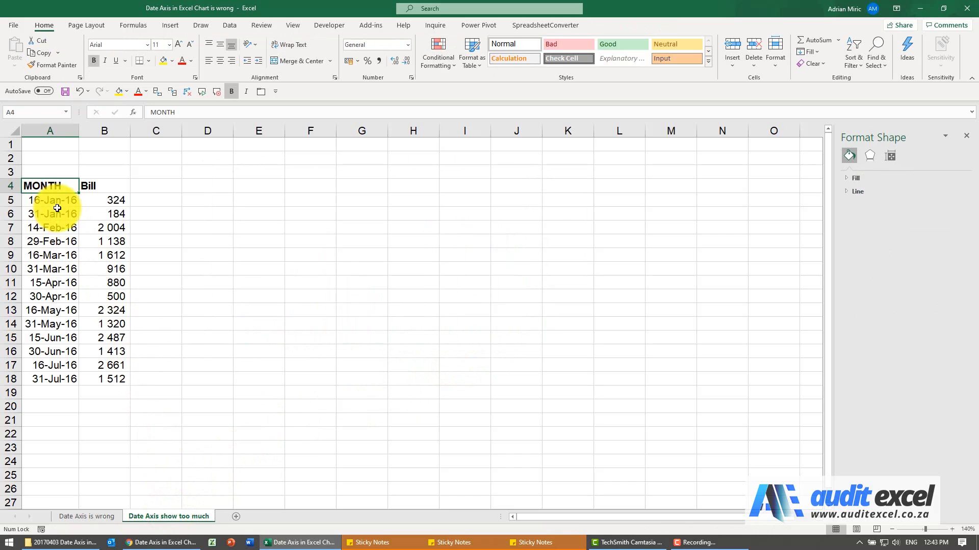
key(ctrl+a)
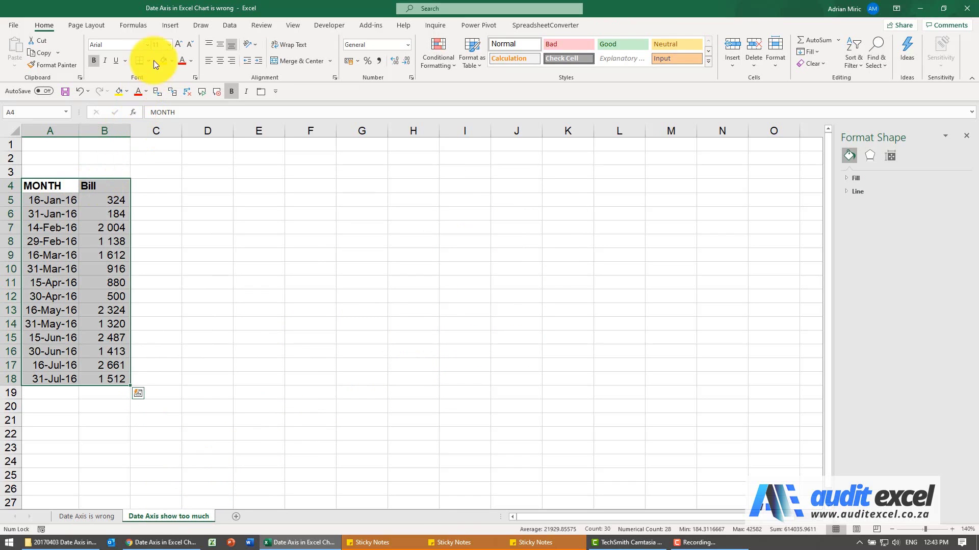
click(170, 25)
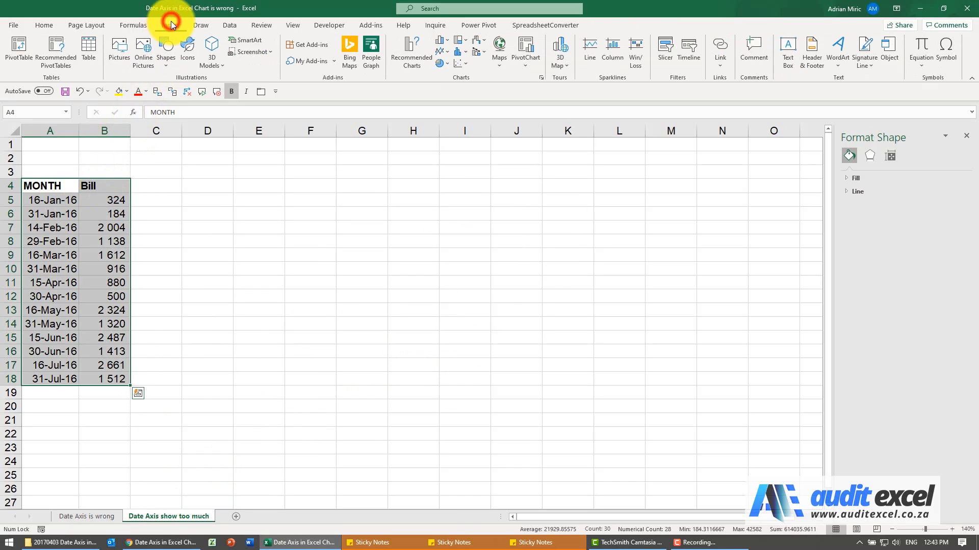
click(437, 40)
click(446, 69)
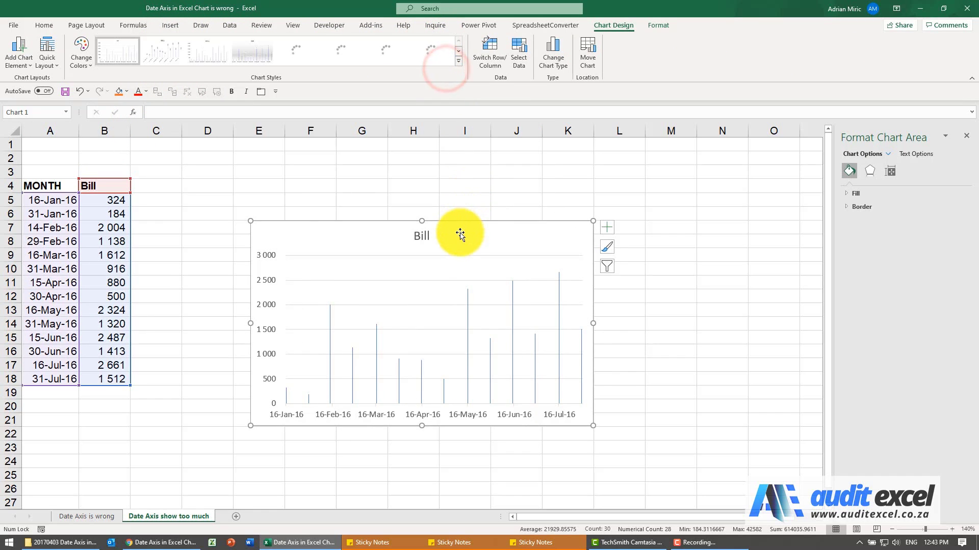
drag(459, 235, 417, 175)
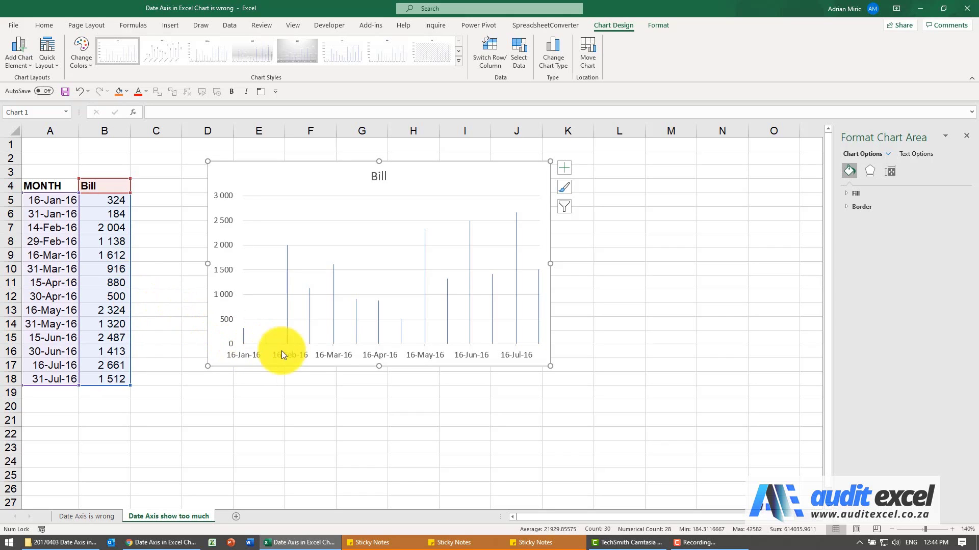
- Set the new column chart's horizontal axis type to Text axis
right_click(331, 357)
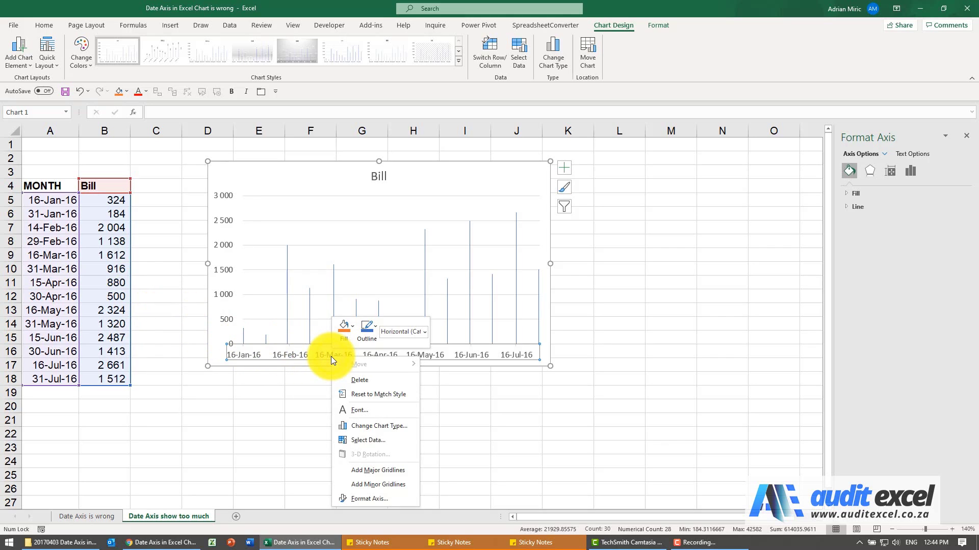
click(375, 498)
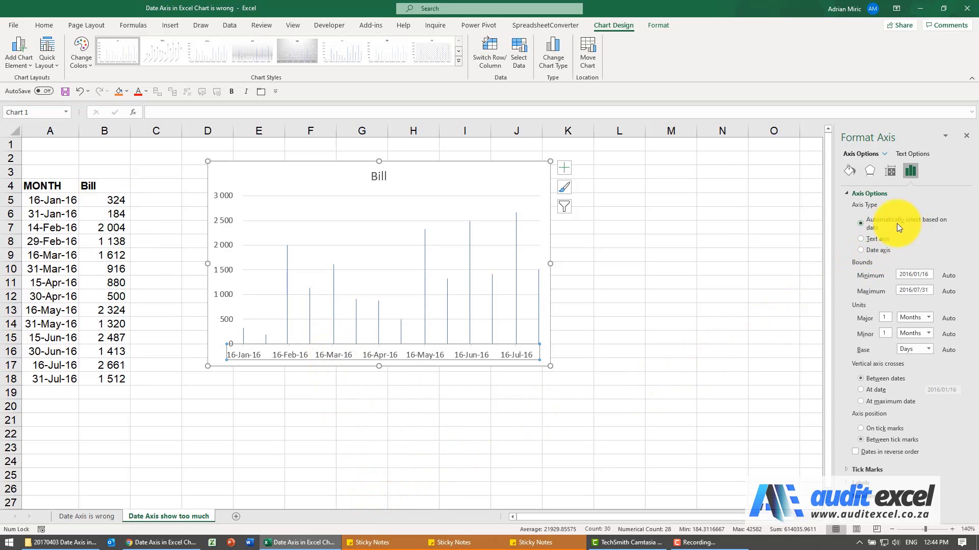
click(863, 238)
click(583, 290)
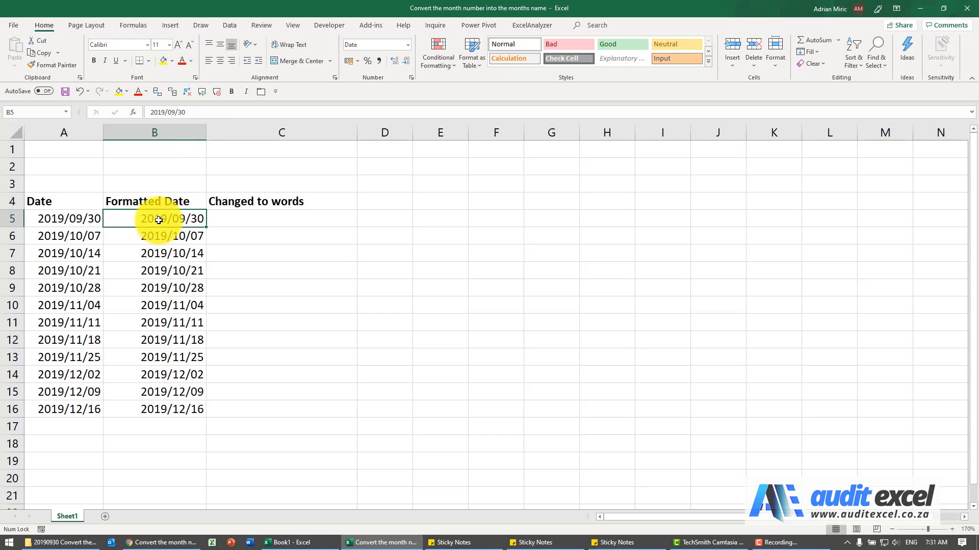
- Apply the custom number format mmmm to the Formatted Date cells B5:B16, and select B5 to check its underlying value
click(159, 219)
drag(159, 270, 147, 401)
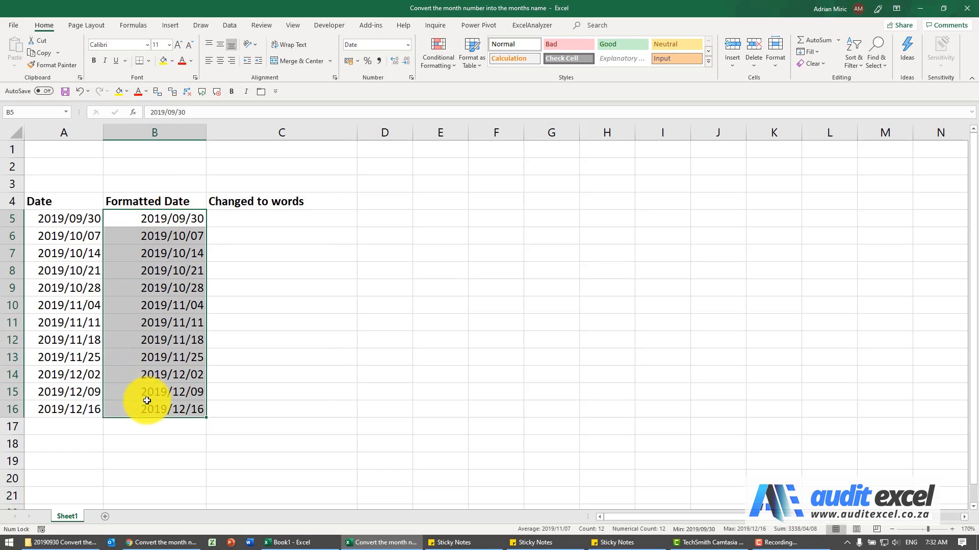
key(ctrl+1)
drag(117, 158, 360, 162)
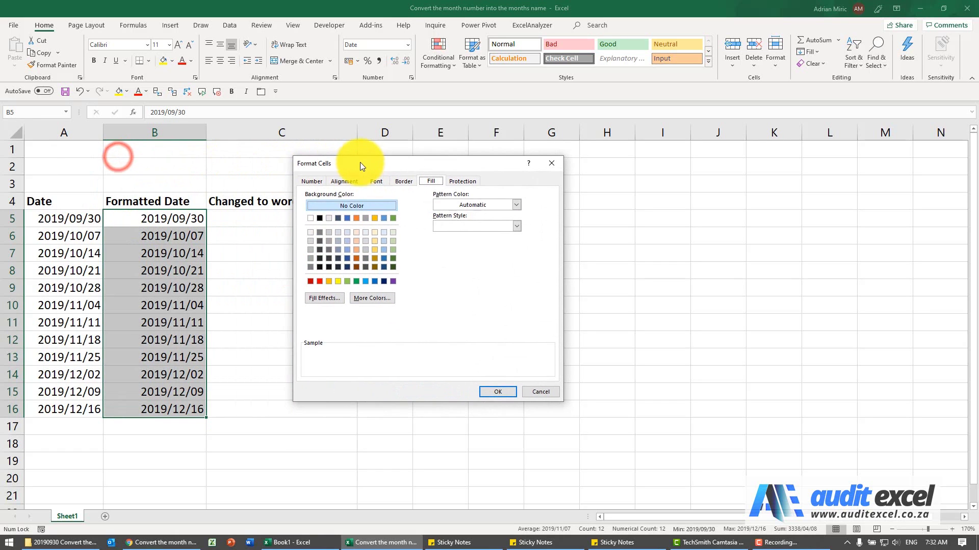
click(313, 181)
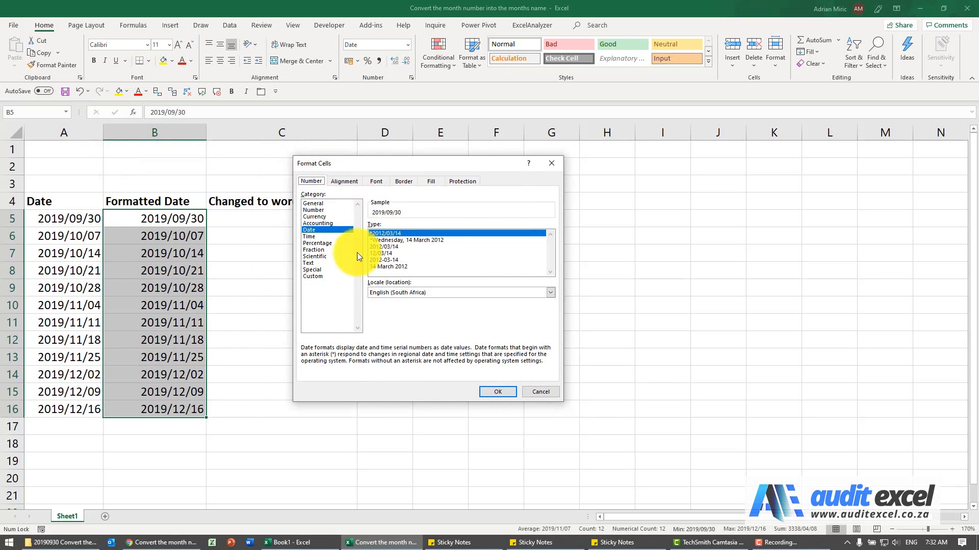
click(320, 276)
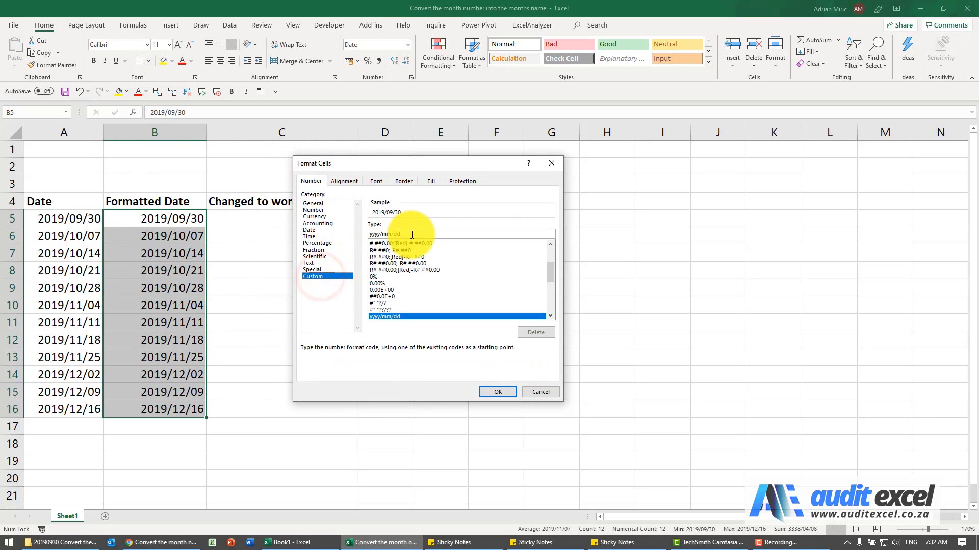
click(370, 234)
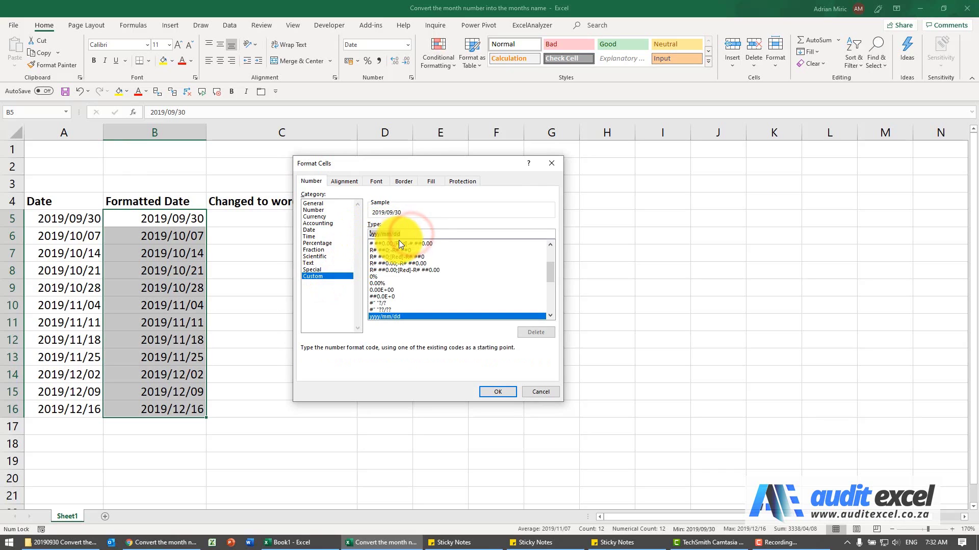
text(mmmm)
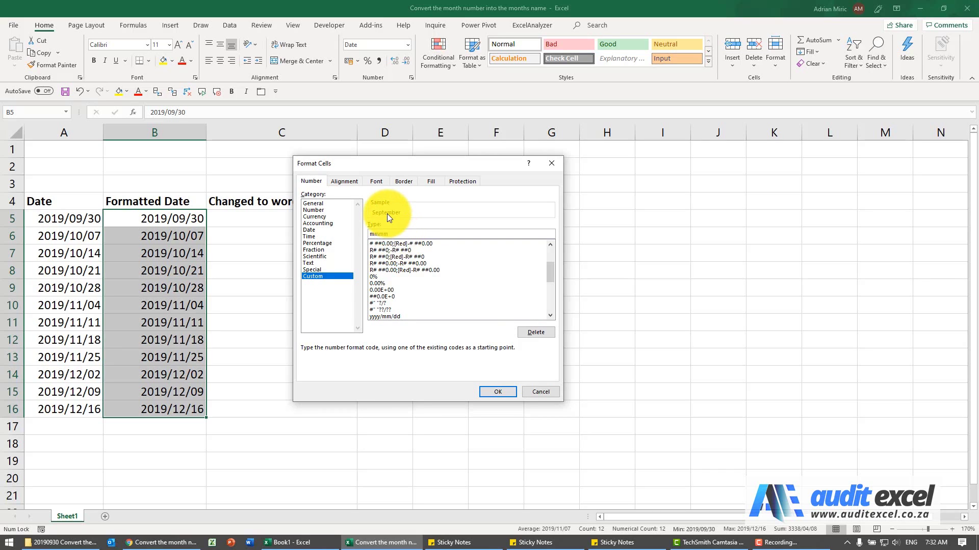
click(496, 392)
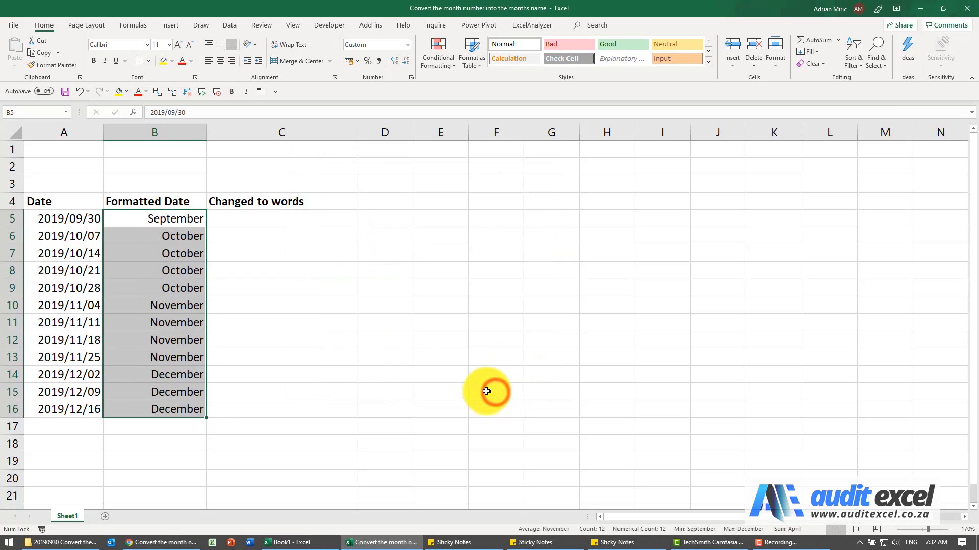
click(172, 223)
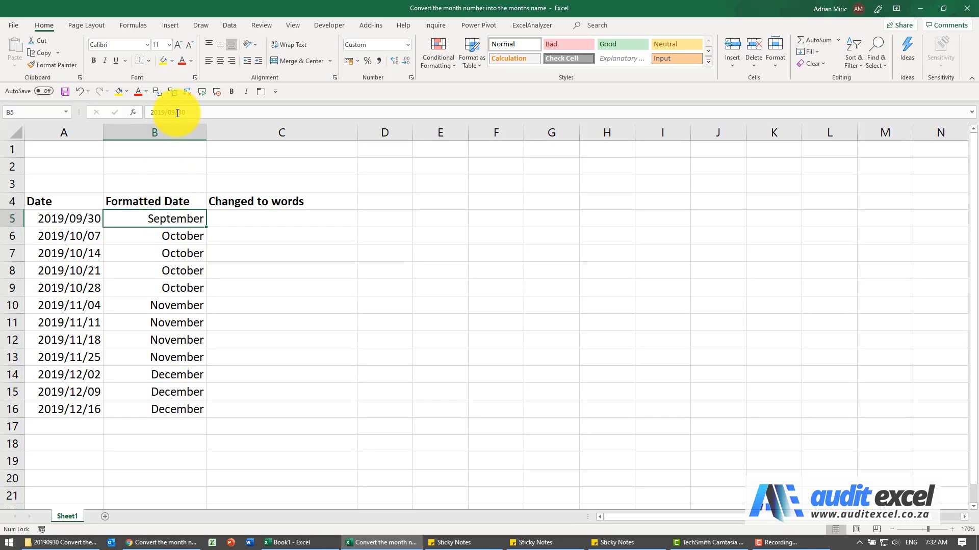
- Insert the TEXT function from the Text category into cell C5 under "Changed to words"
click(231, 215)
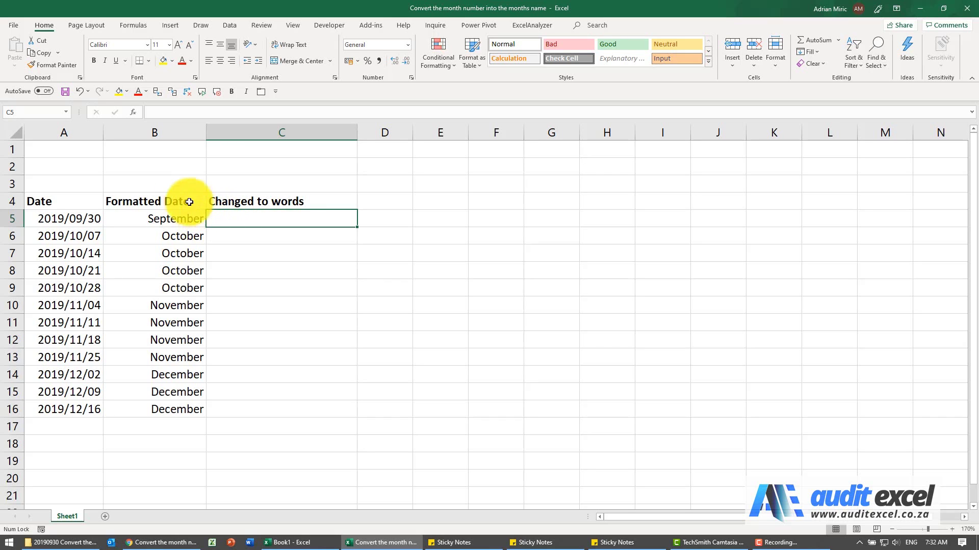
click(132, 112)
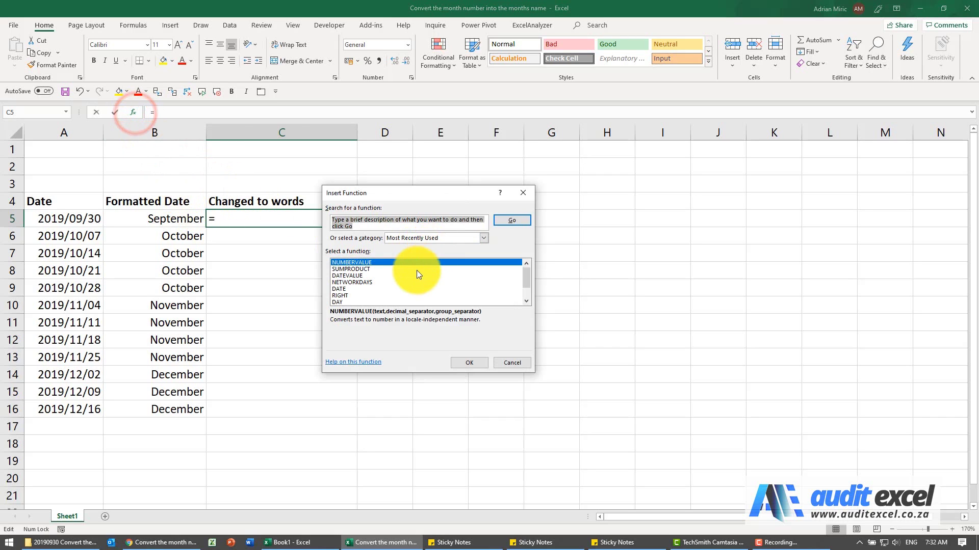
click(415, 270)
click(417, 240)
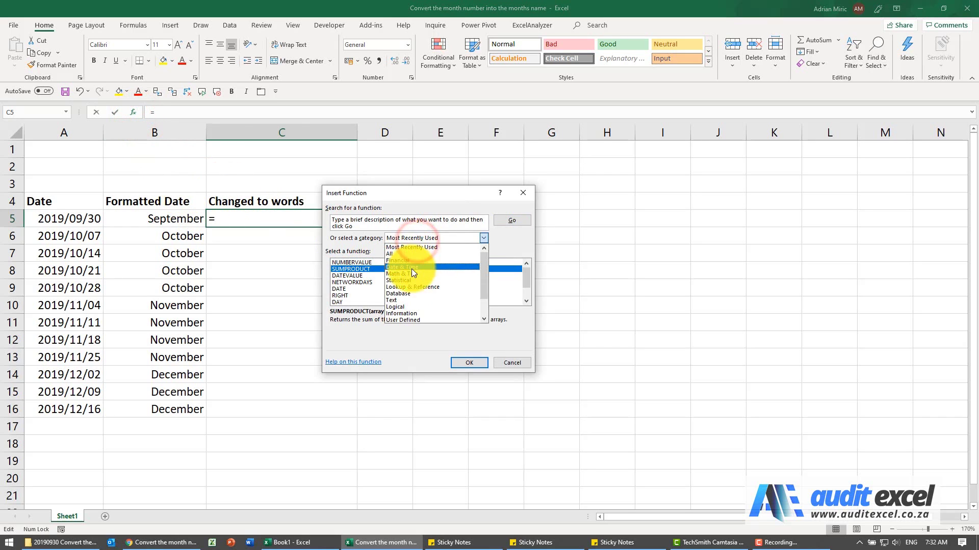
click(408, 300)
click(399, 283)
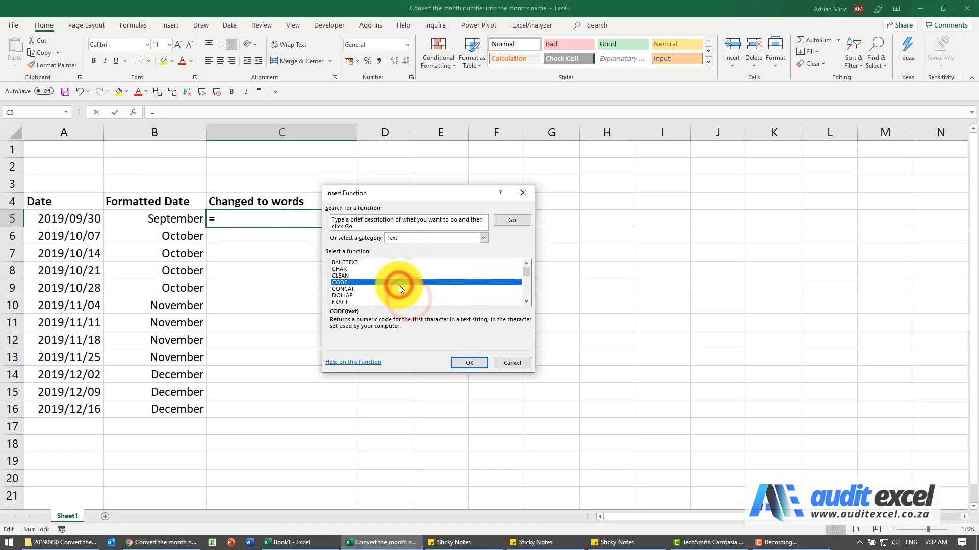
text(te)
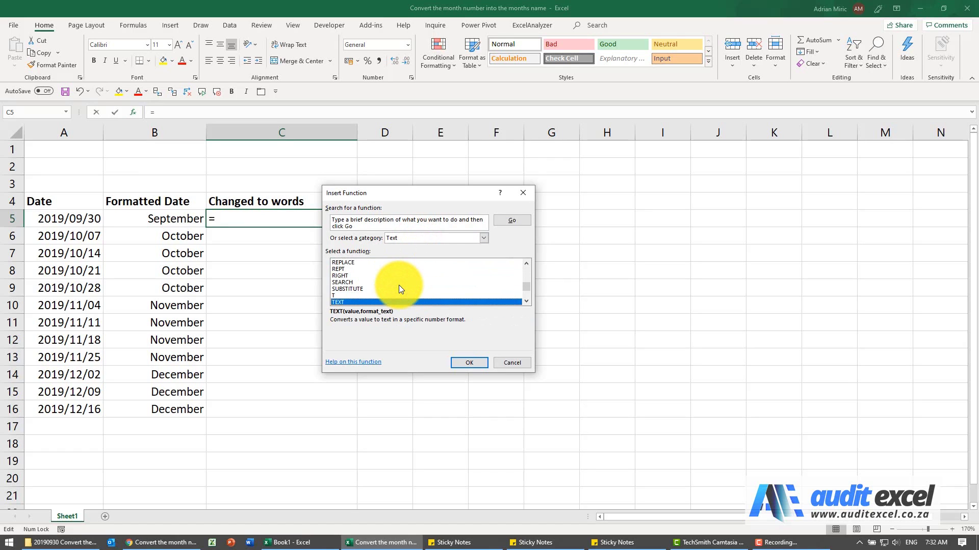
key(Return)
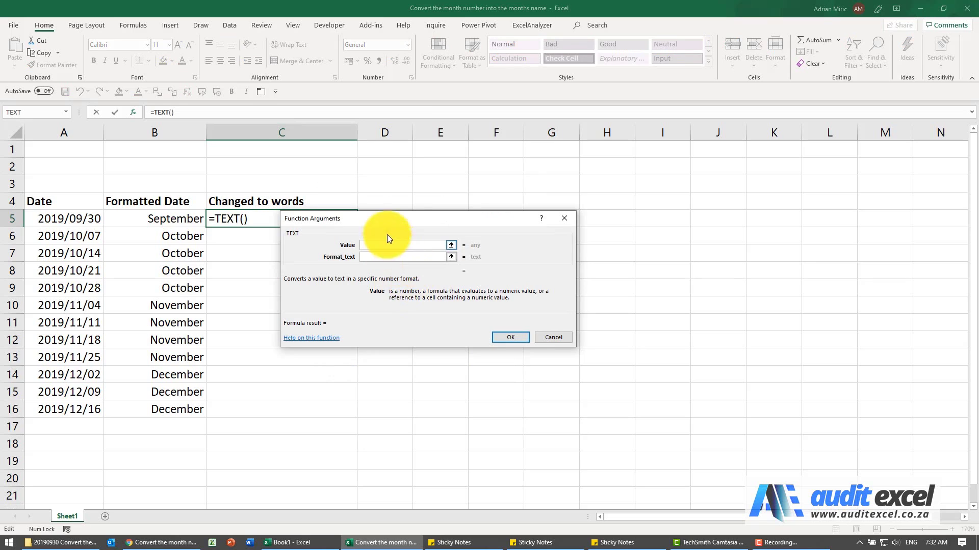
- Complete the formula as =TEXT(A5,"mmmm") in C5 and fill it down the column to C16
drag(379, 220, 373, 254)
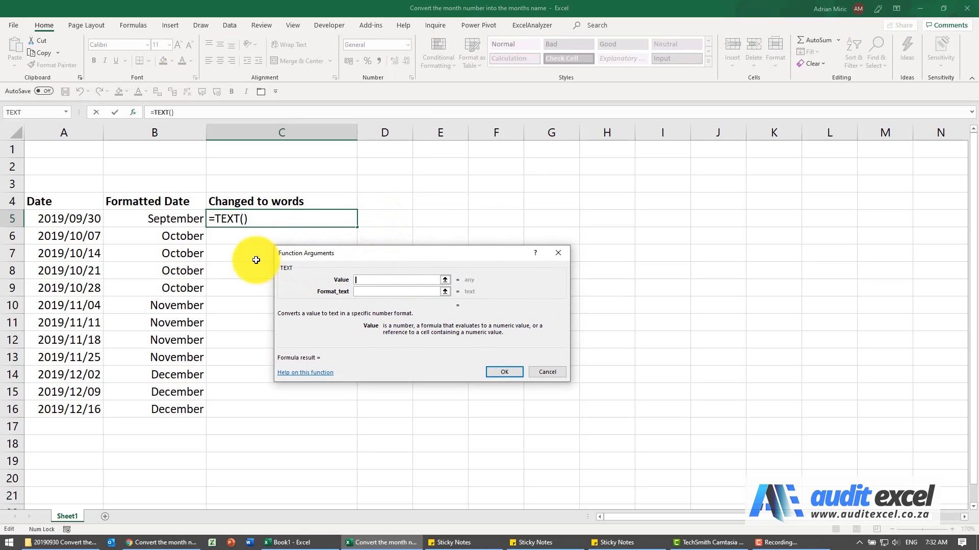
click(67, 217)
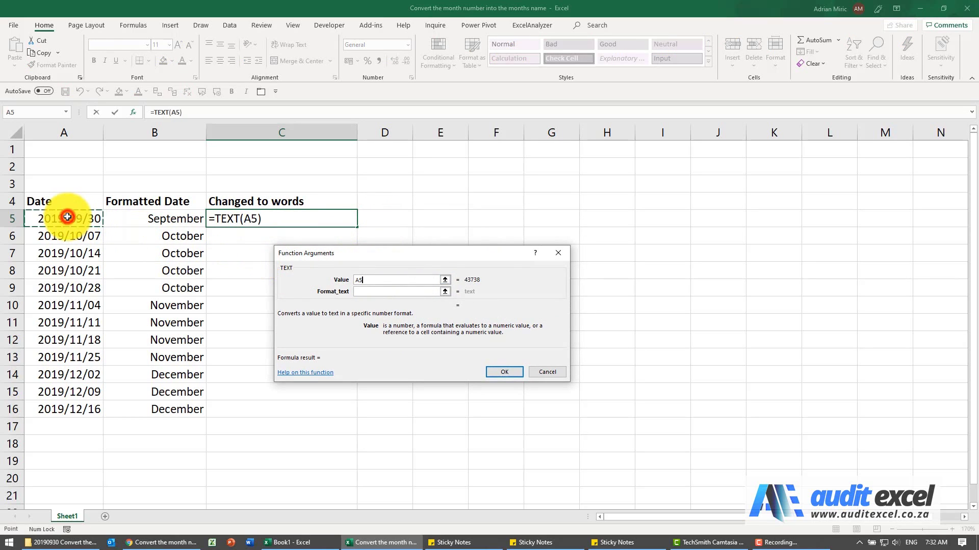
click(360, 291)
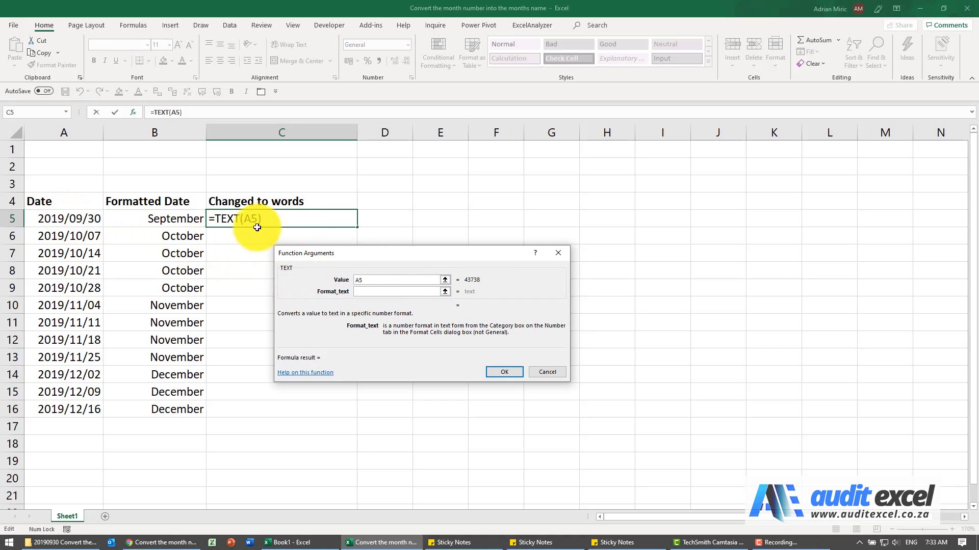
click(361, 290)
text("mmmm)
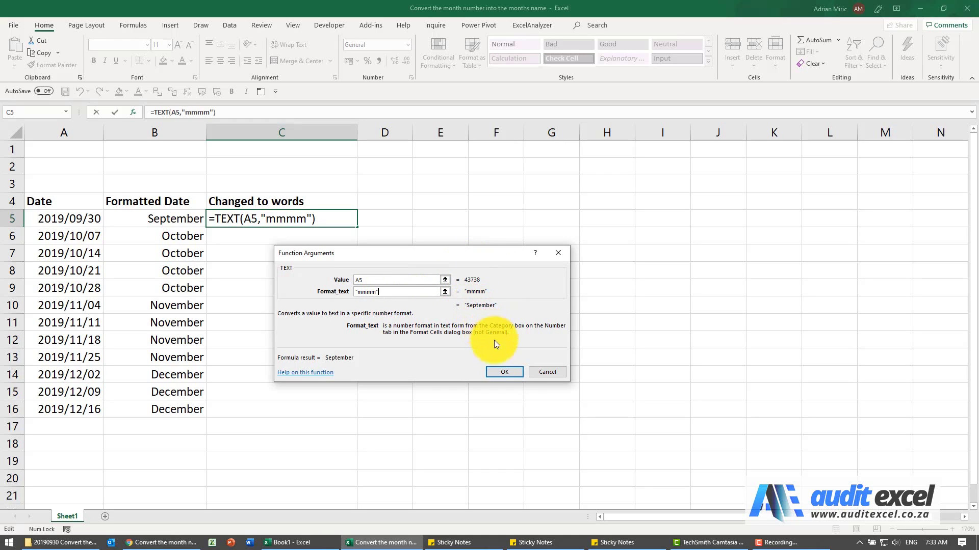
click(510, 371)
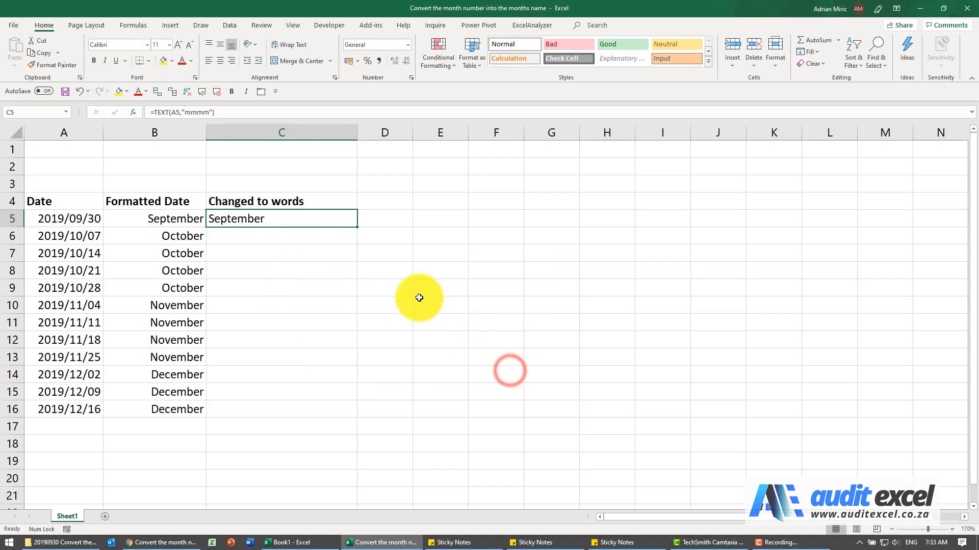
double_click(358, 230)
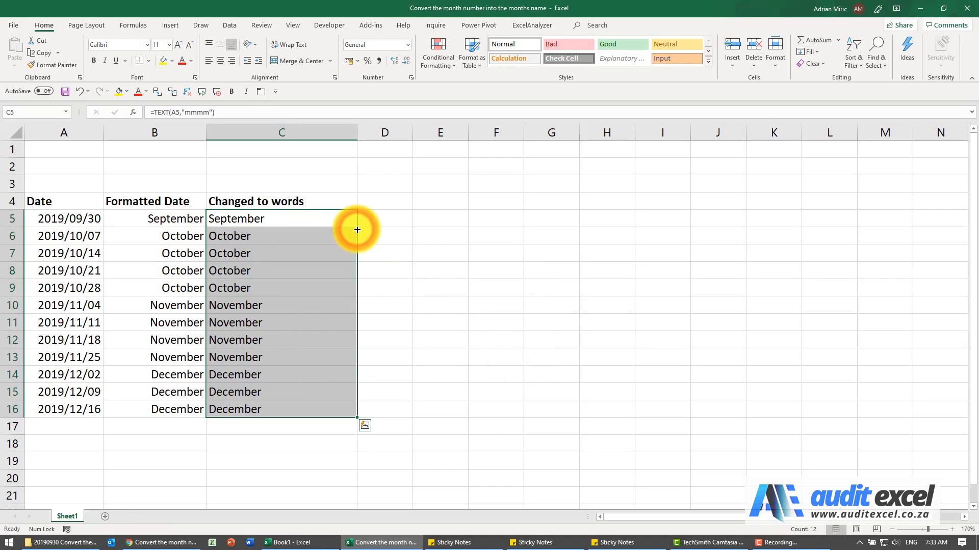
click(259, 218)
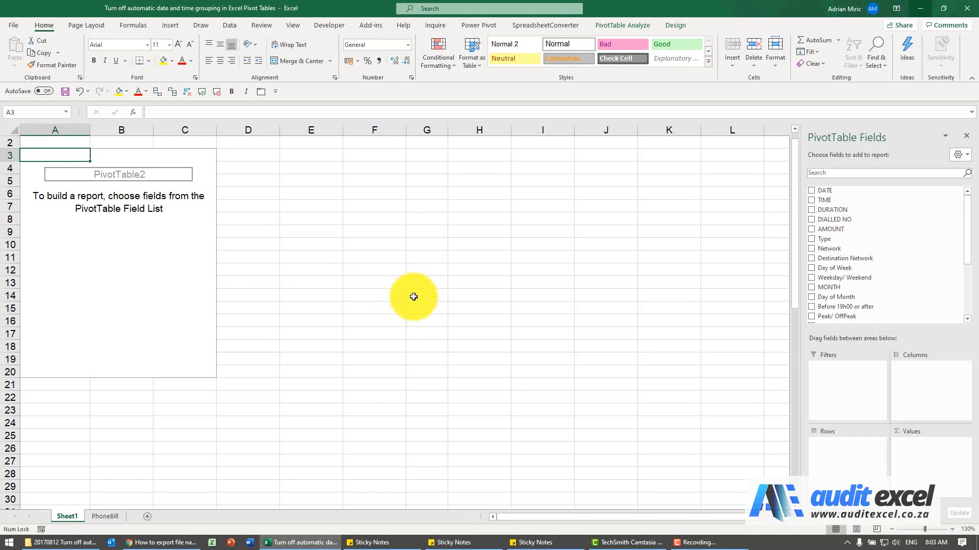
- Examine the DATE column on the PhoneBill sheet, and return to the empty PivotTable on Sheet1
click(109, 516)
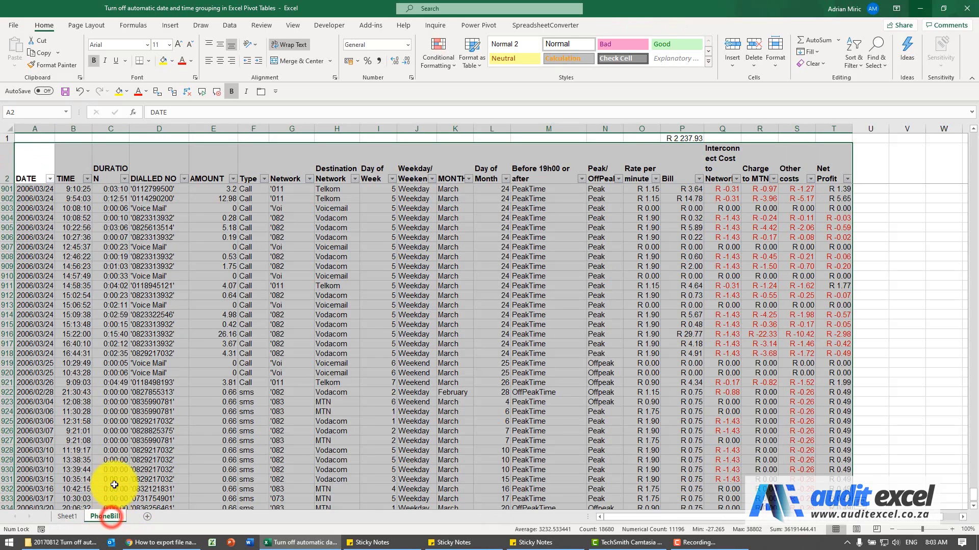
click(35, 195)
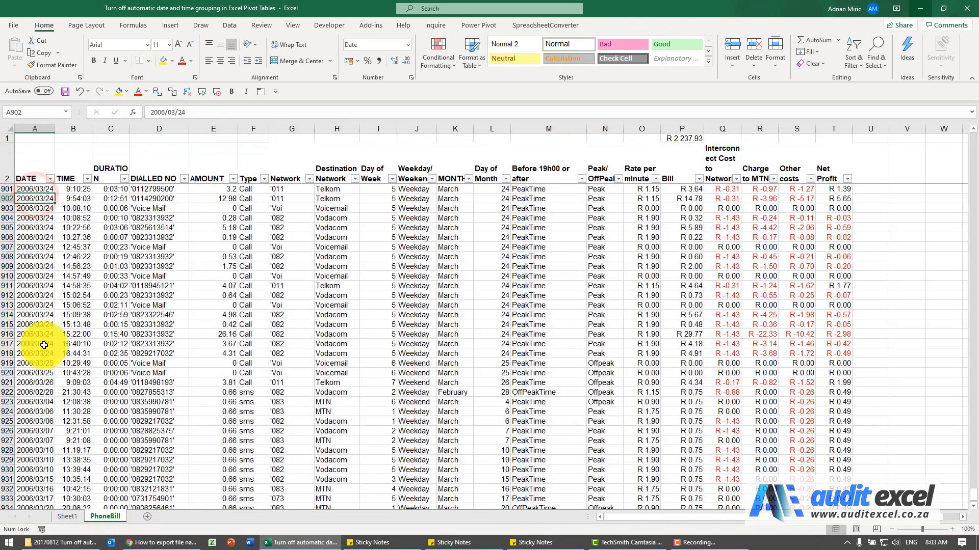
click(67, 516)
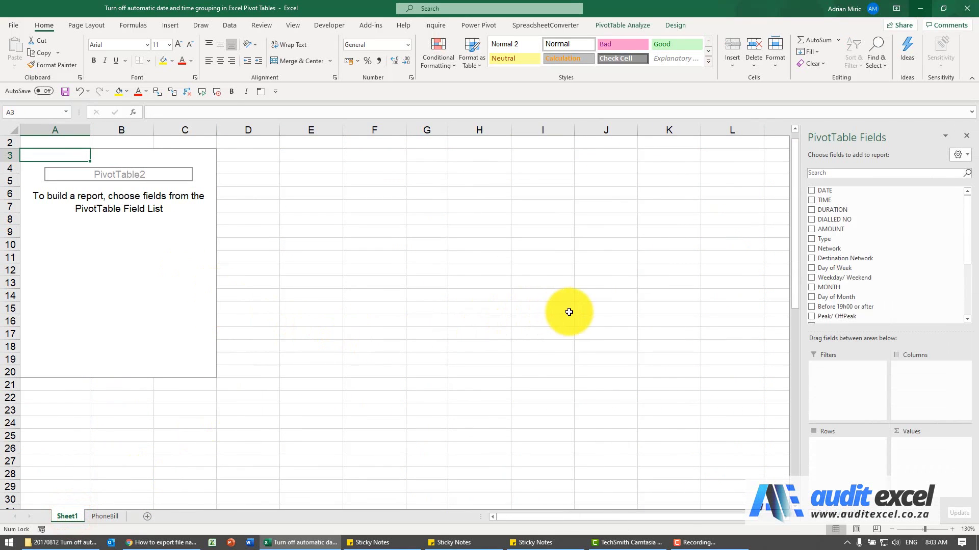
- Add the DATE field to the Rows area of the empty PivotTable on Sheet1
drag(834, 194, 849, 450)
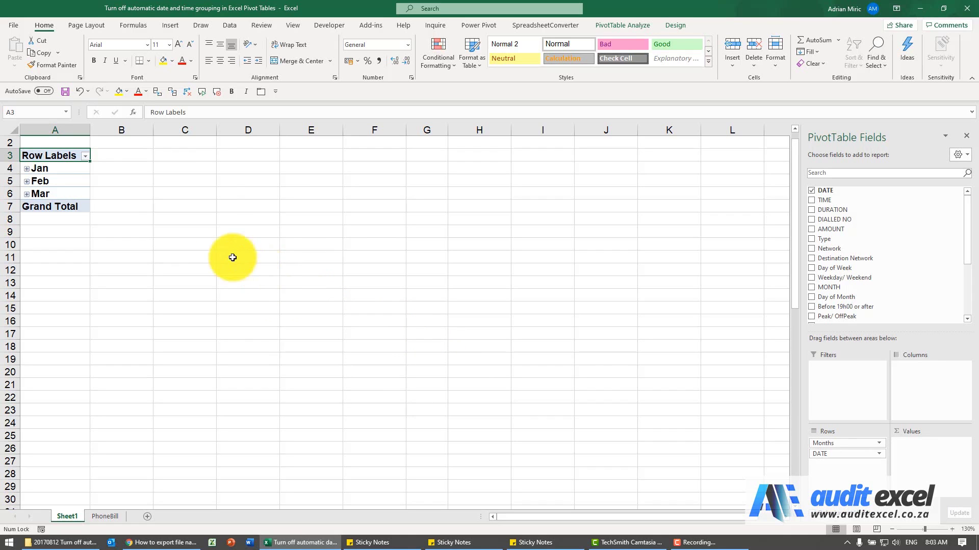
- Ungroup the month row labels into individual dates, and undo the ungrouping
right_click(54, 169)
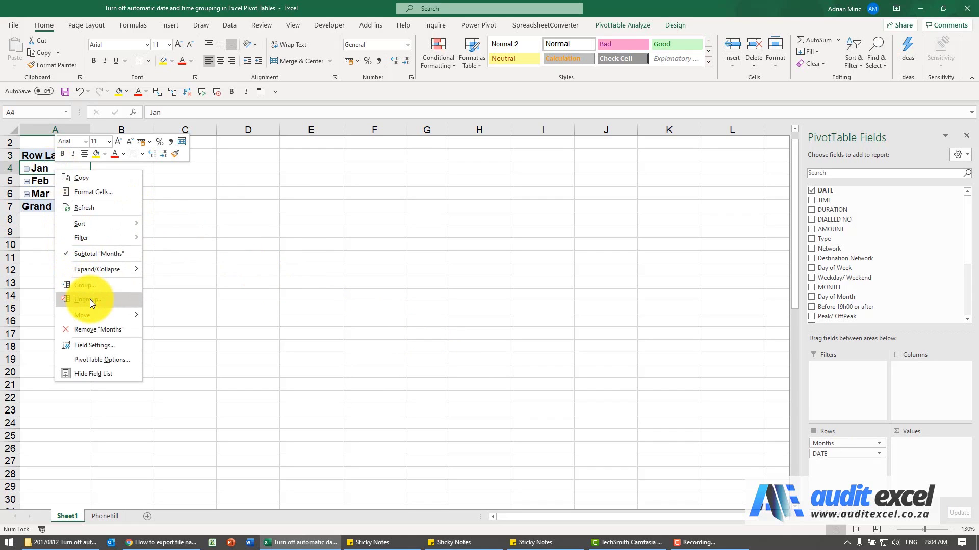
click(90, 301)
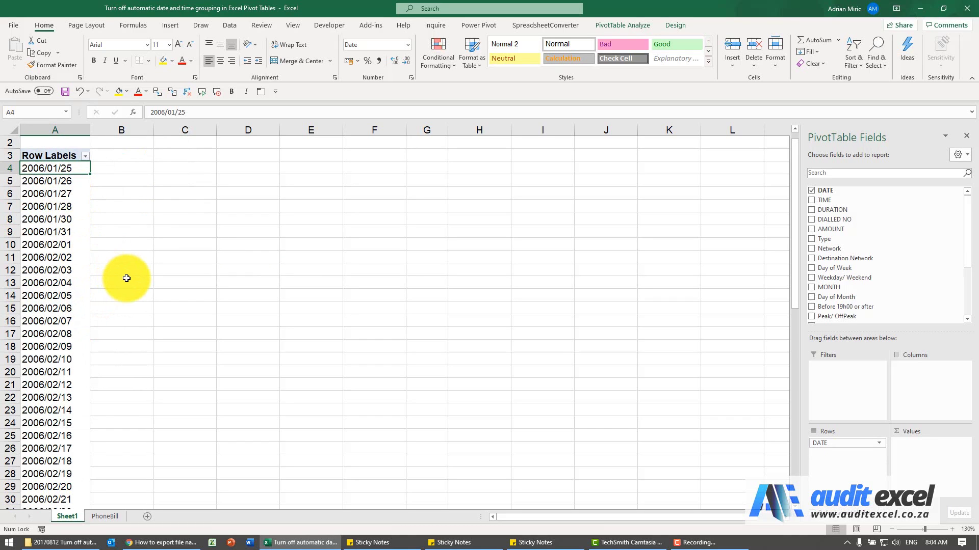
key(ctrl+z)
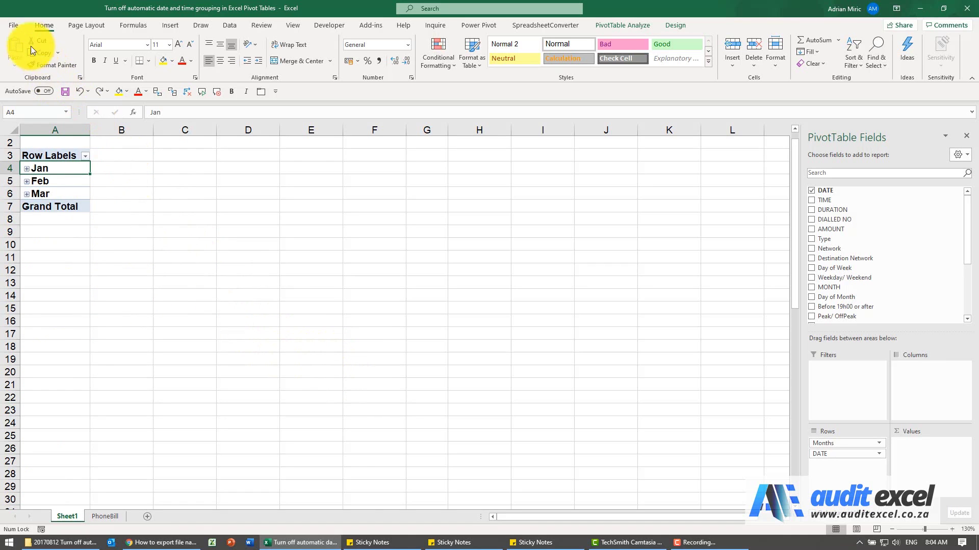
- Disable automatic grouping of Date/Time columns in PivotTables in the Excel data options
click(20, 25)
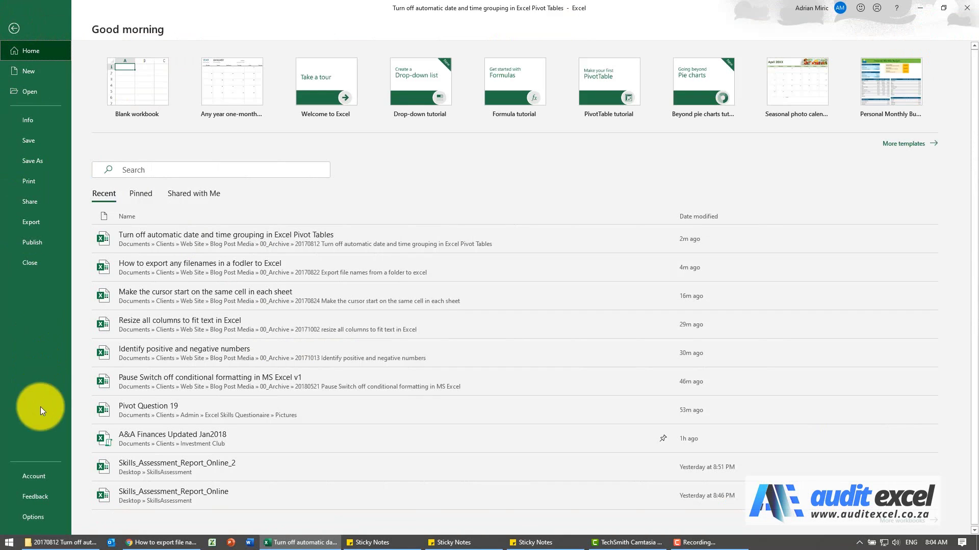
click(29, 512)
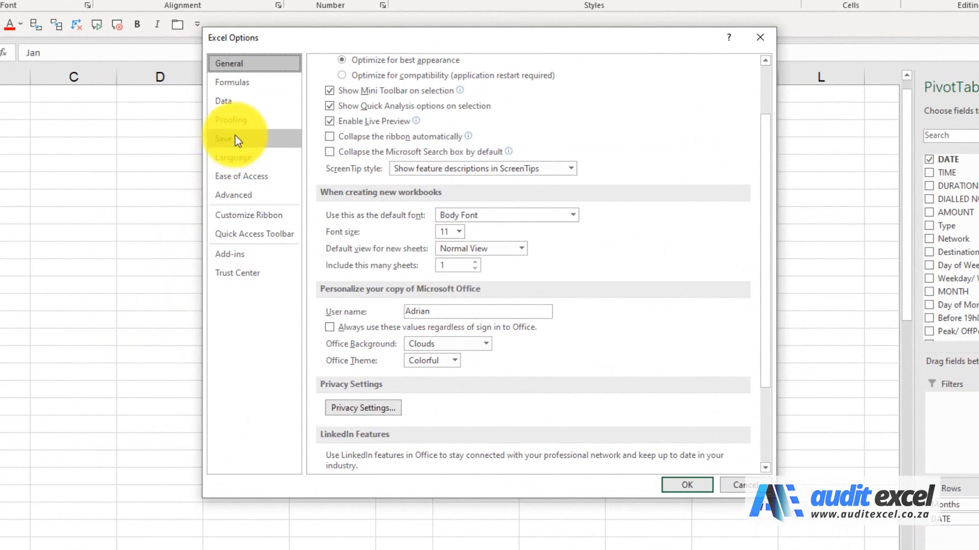
click(238, 105)
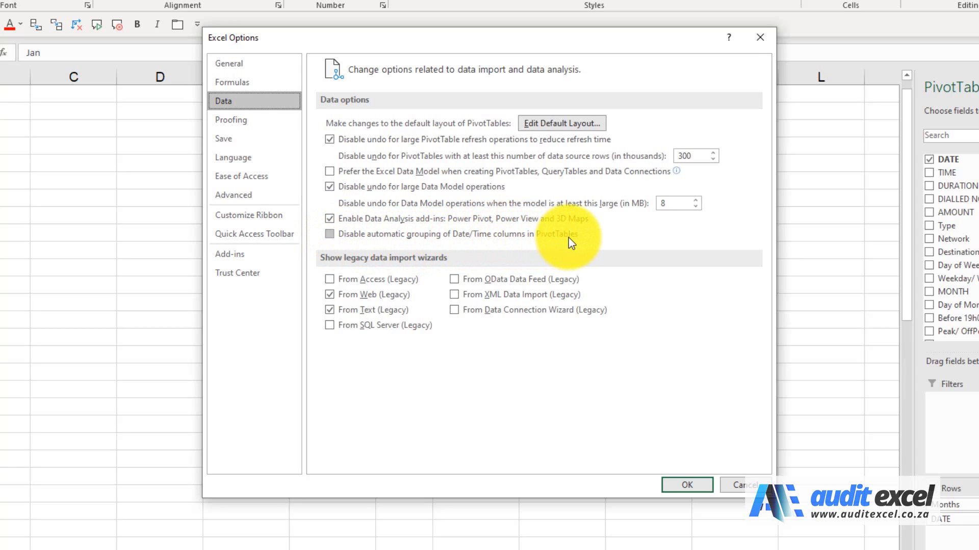
click(329, 234)
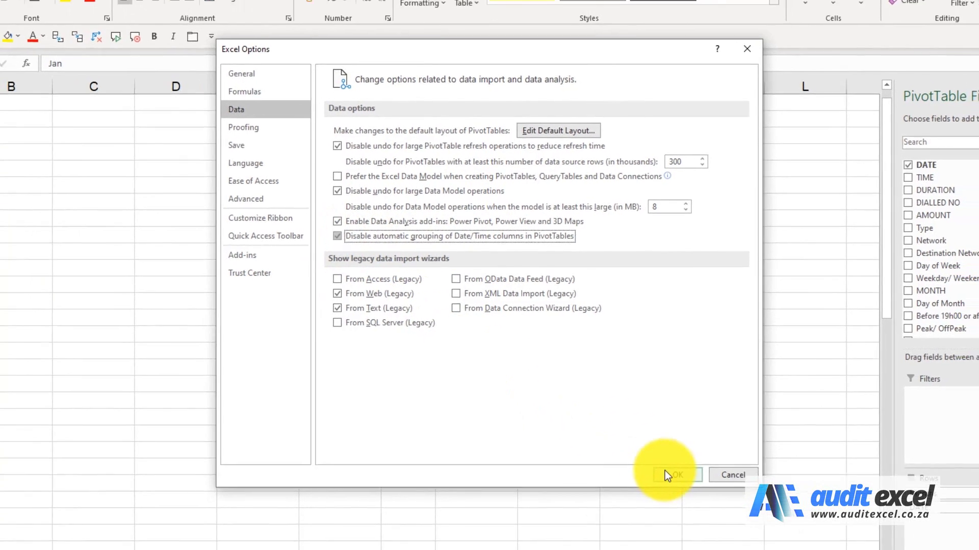
click(664, 470)
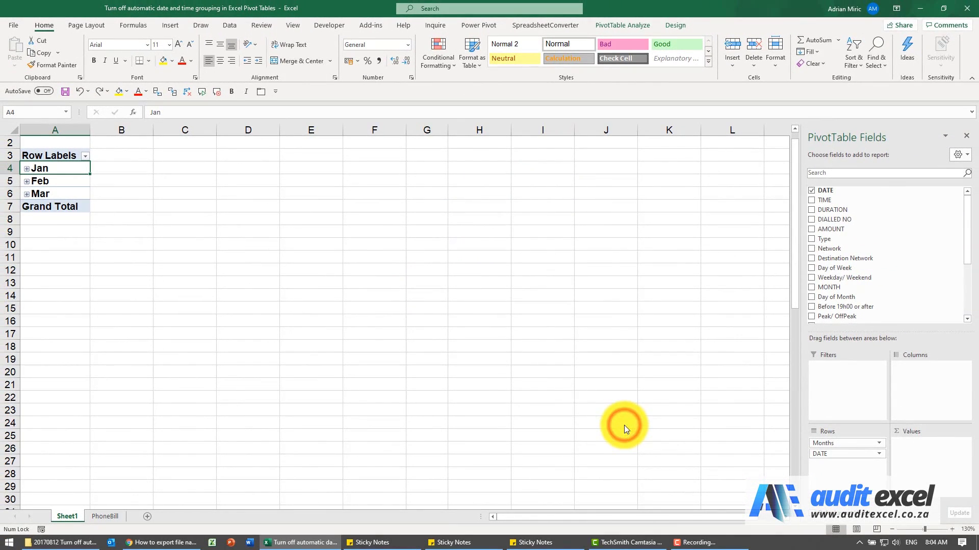
- Remove Months and DATE from the PivotTable's Rows area, and add the DATE field to the rows again
drag(838, 446, 861, 312)
drag(843, 441, 880, 284)
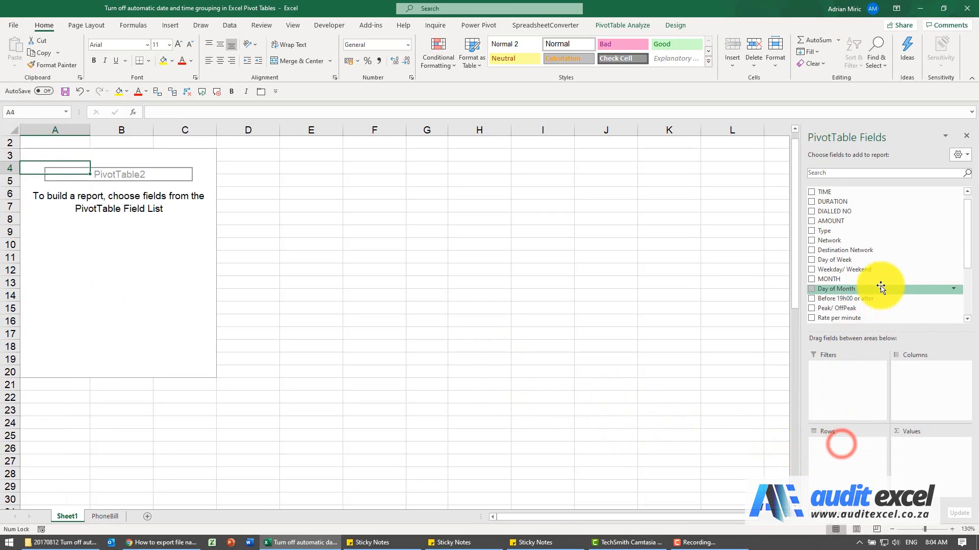
drag(838, 192, 841, 448)
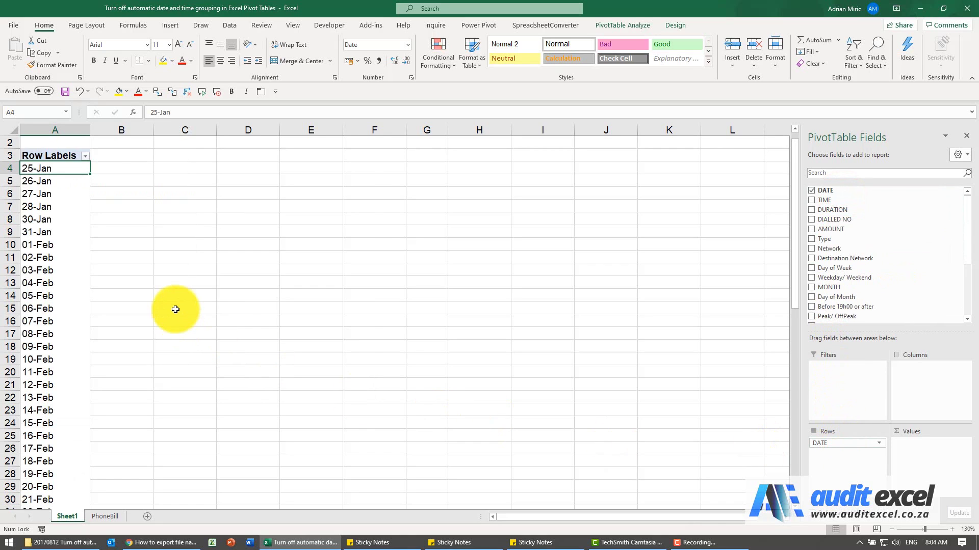
- Group the date row labels of the PivotTable by Months only, without Days
right_click(47, 193)
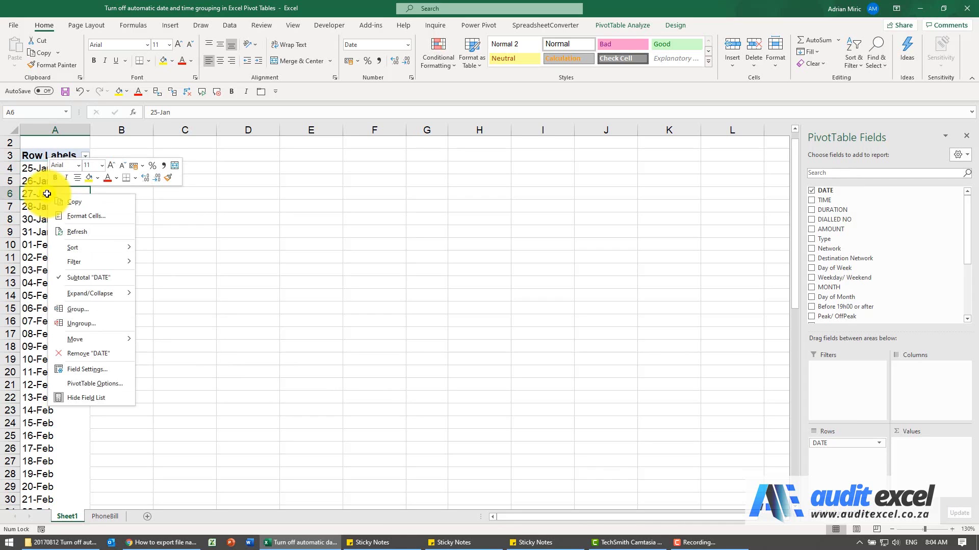
click(88, 308)
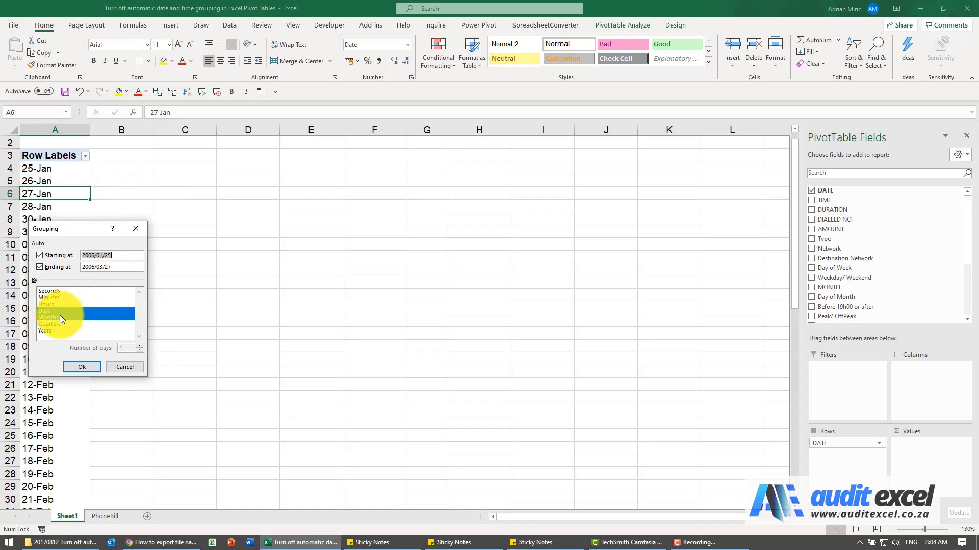
click(60, 316)
click(61, 311)
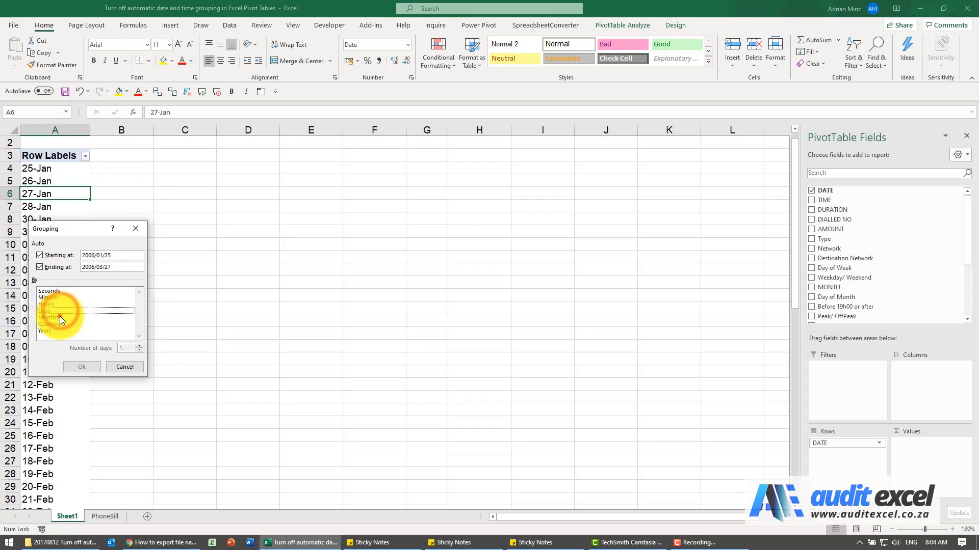
click(60, 316)
click(81, 362)
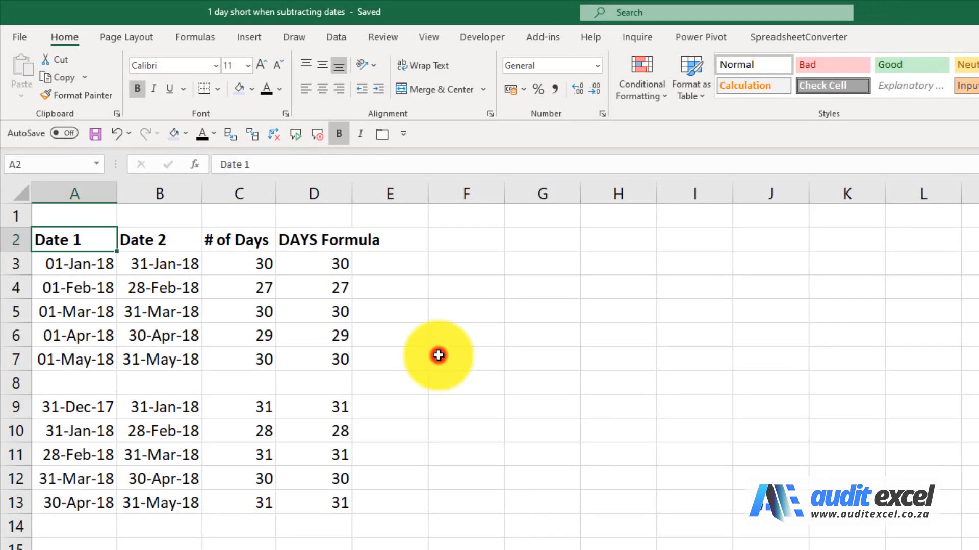
- In the workbook on subtracting dates, examine the dates in A3 and B3 and compare the # of Days formulas in C3 and C9
click(439, 356)
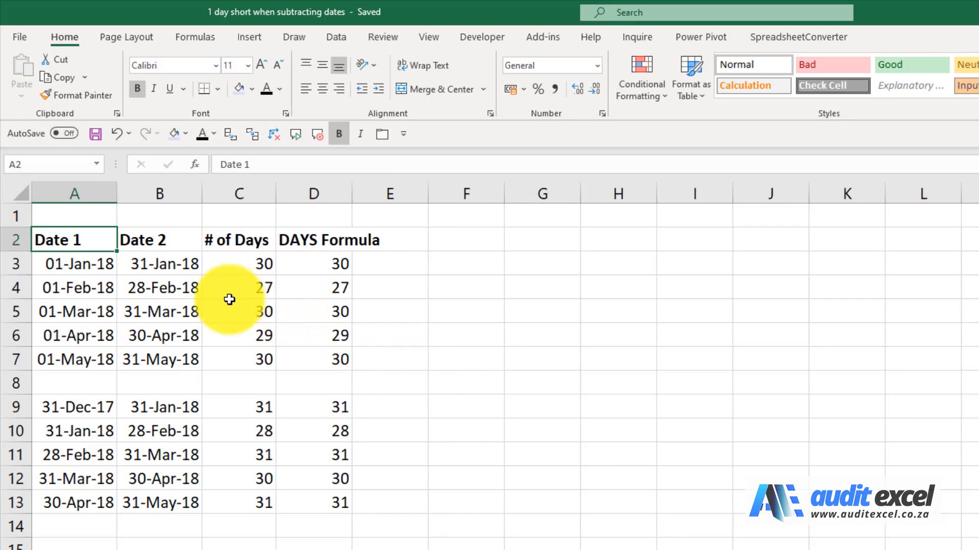
click(75, 271)
click(158, 267)
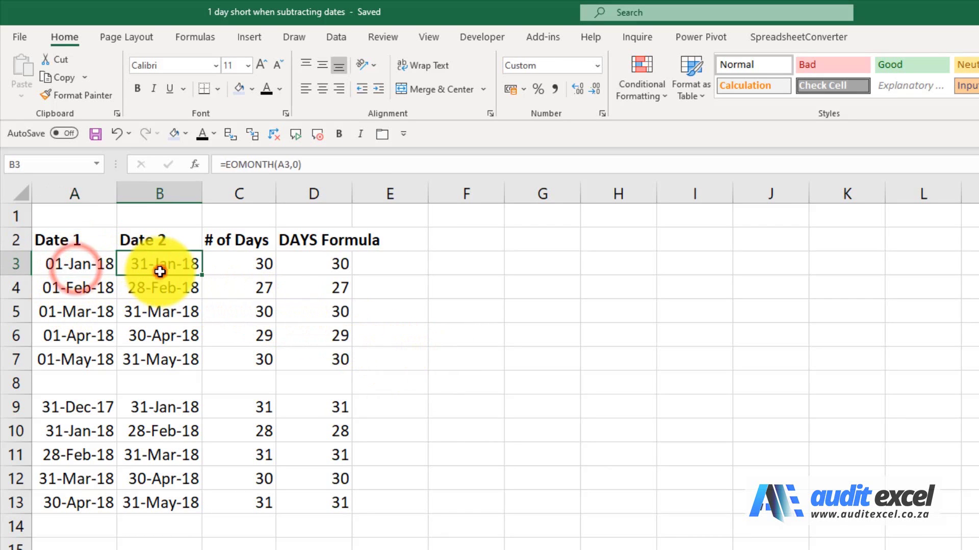
click(235, 266)
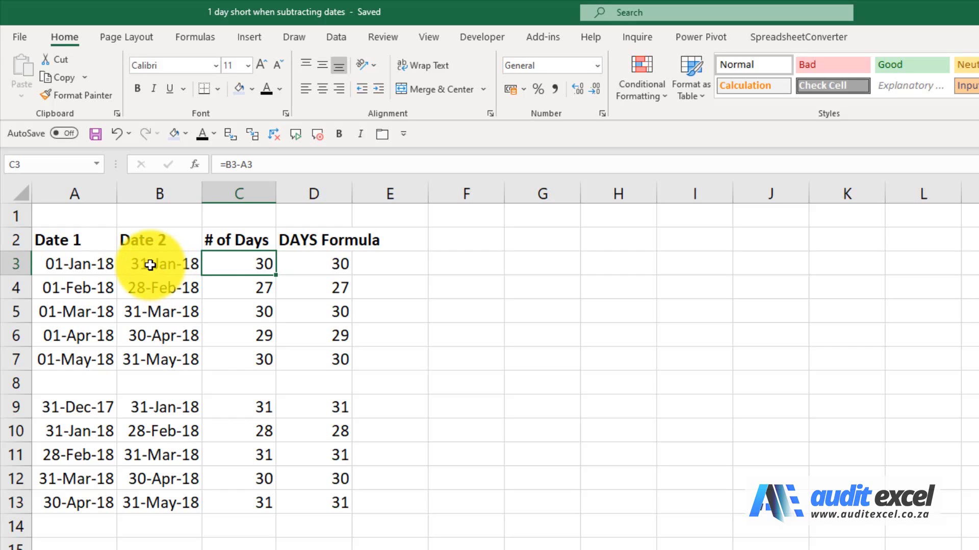
click(261, 403)
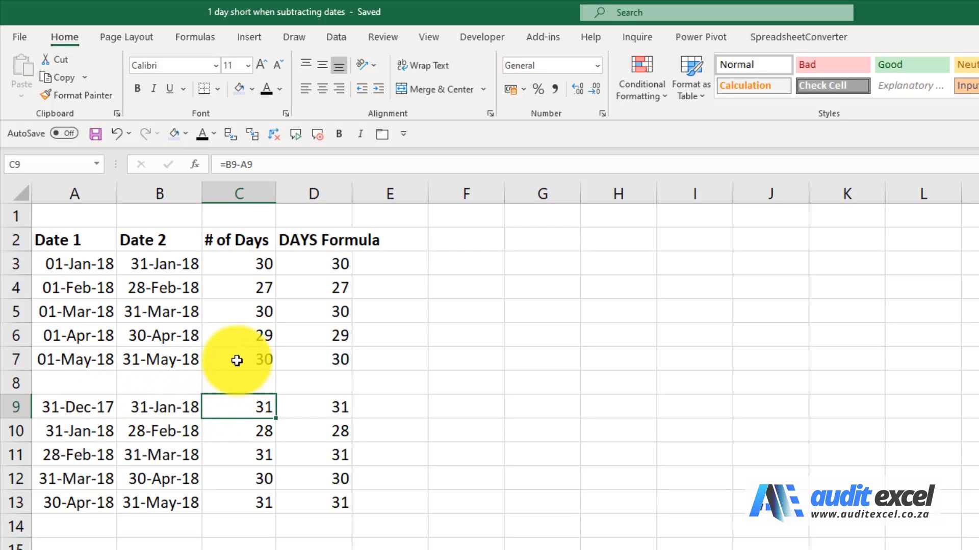
click(245, 268)
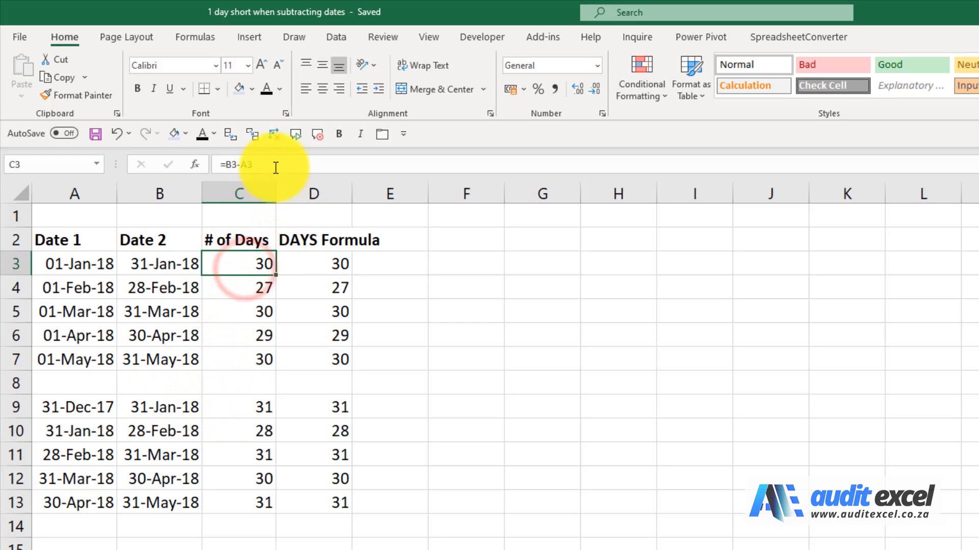